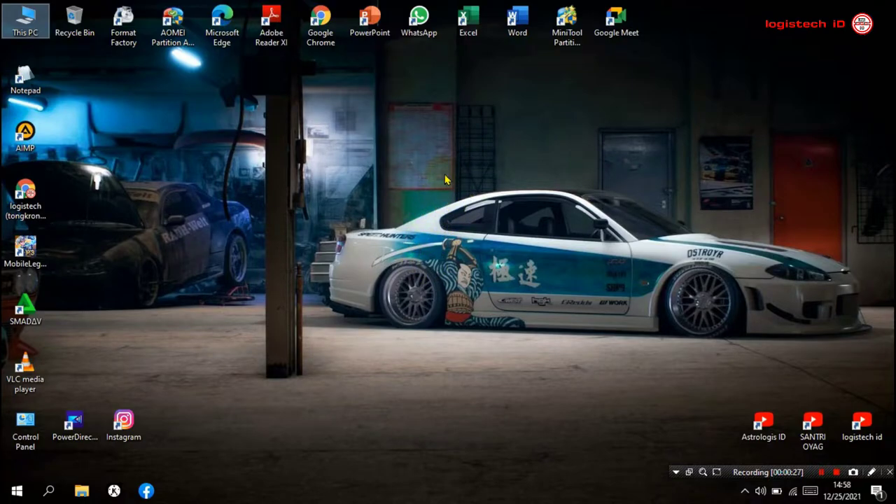
click(794, 493)
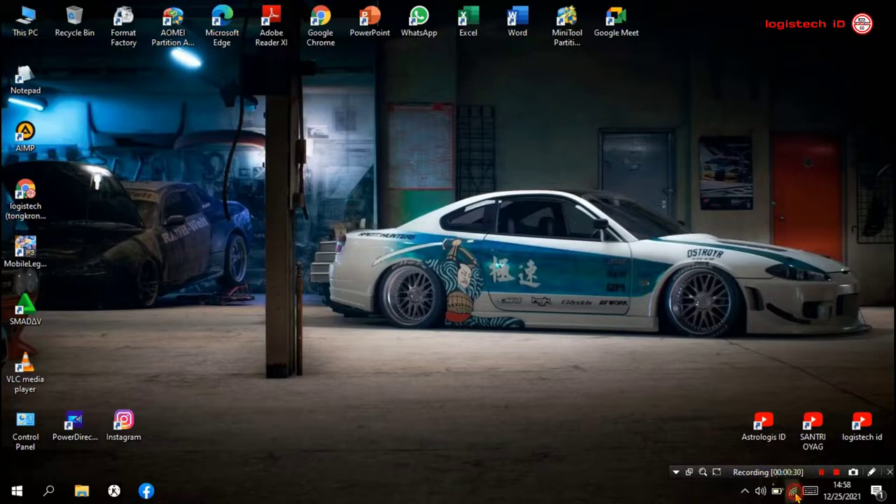
click(582, 159)
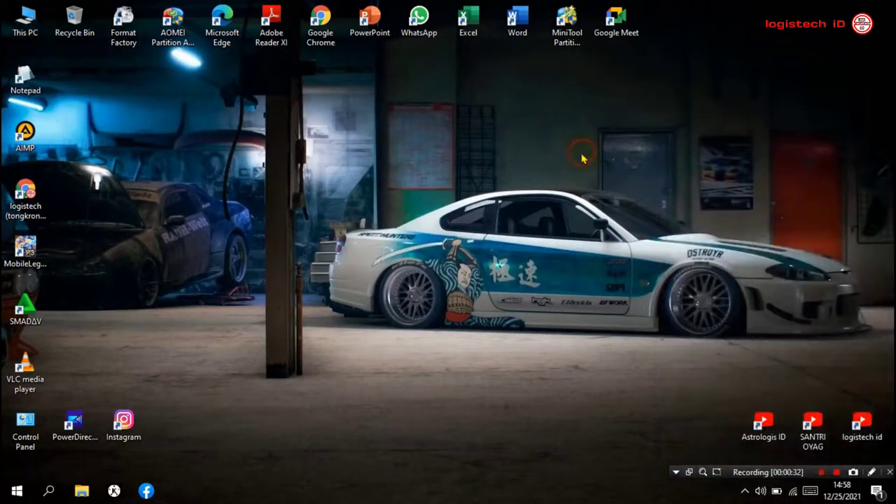
Open Google Chrome with an existing profile and search the web for "media creation windows 11".
double_click(314, 42)
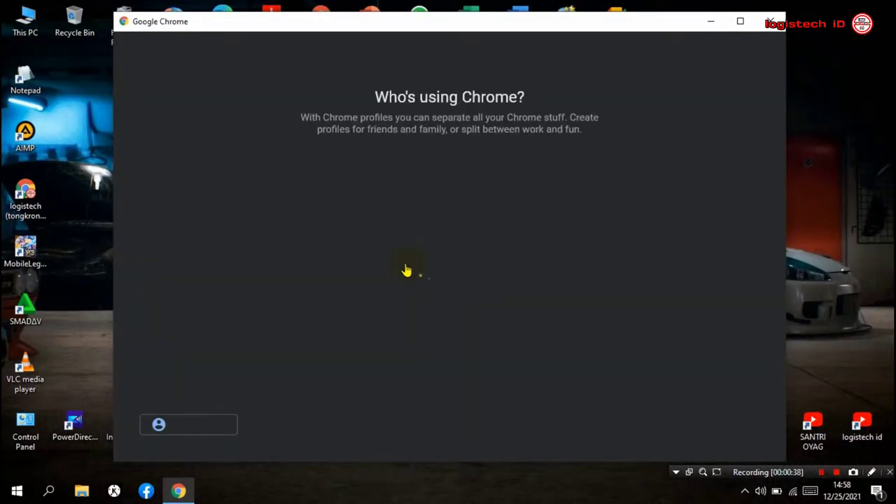
click(403, 265)
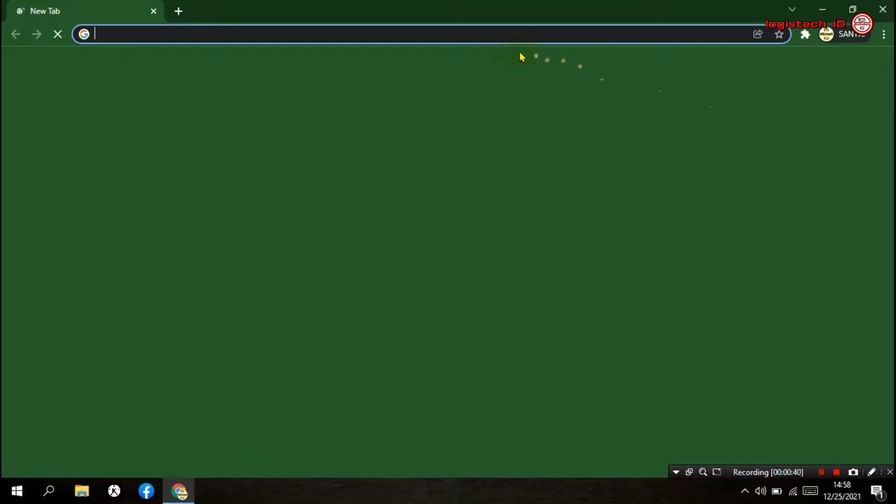
click(502, 35)
text(m)
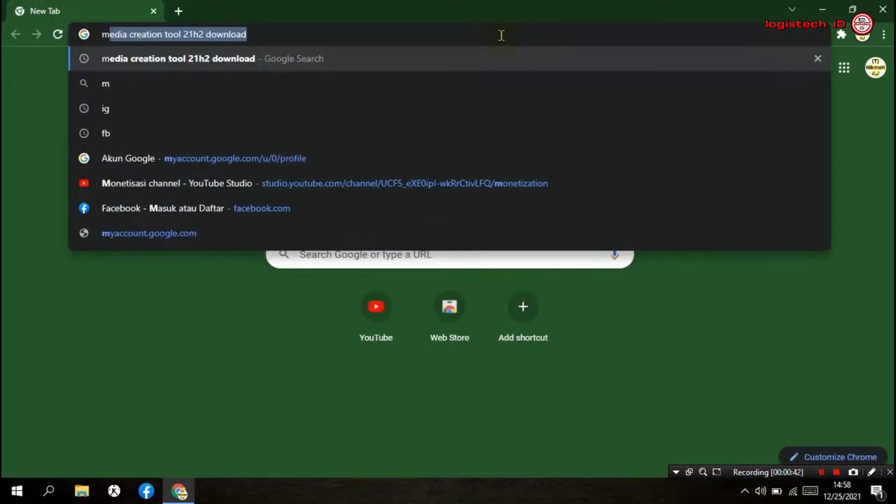
text(edia)
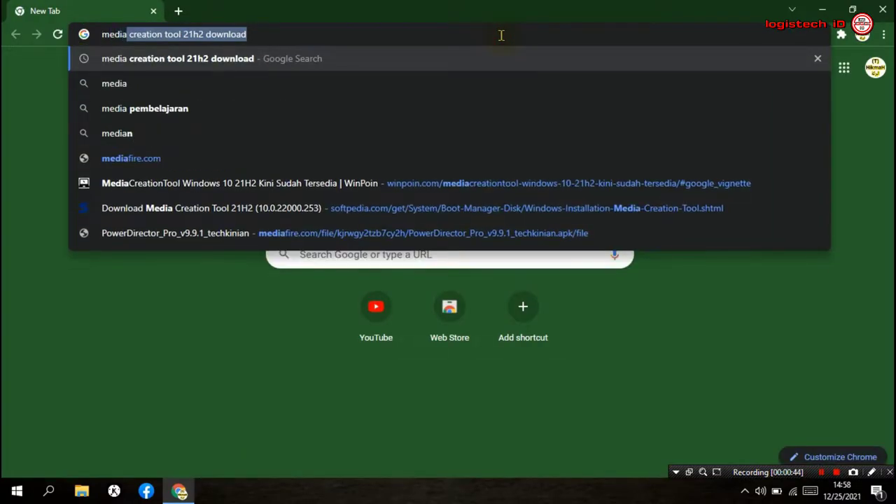
text( creation )
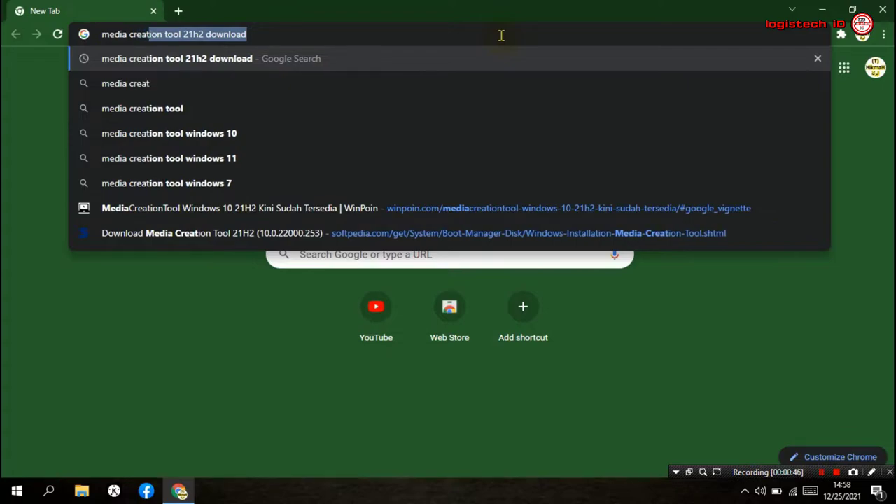
text(win)
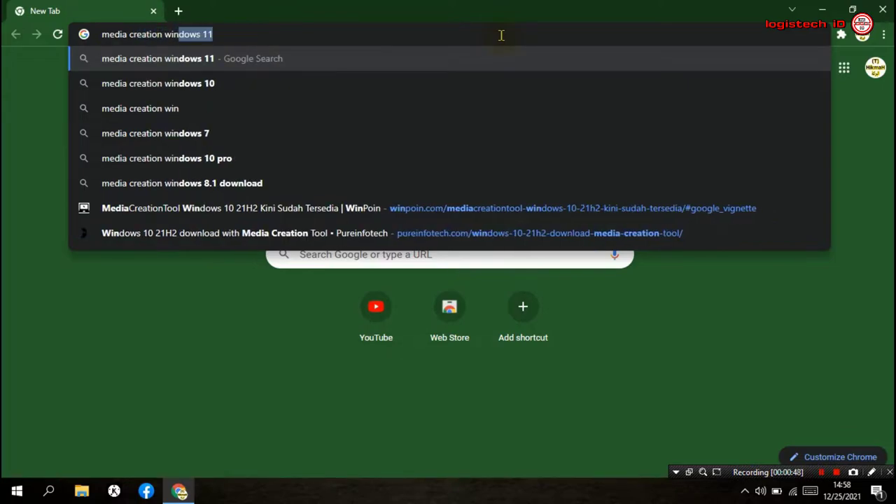
text(dows 11)
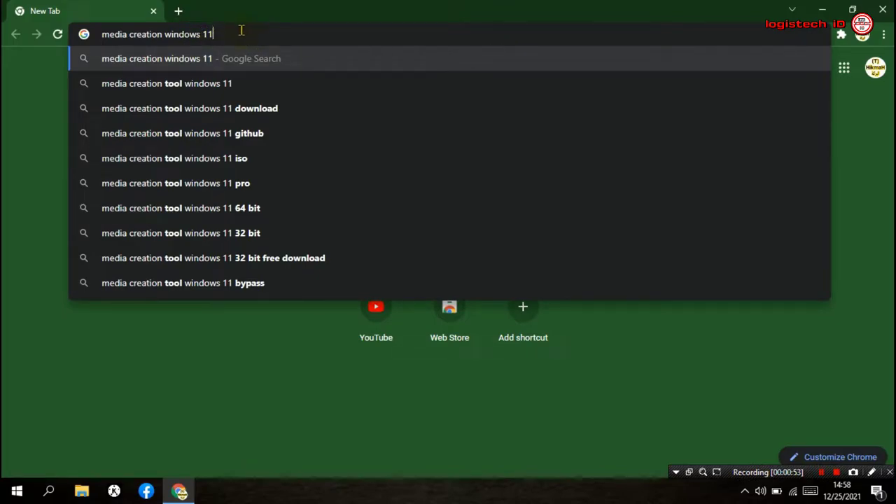
key(Return)
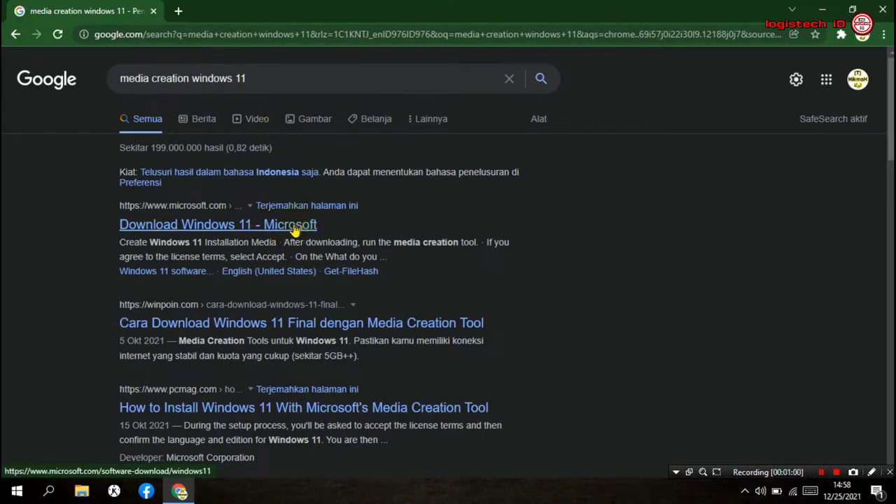
Download MediaCreationToolW11.exe from the Create Windows 11 Installation Media section of Microsoft's Download Windows 11 page and close the browser.
click(295, 226)
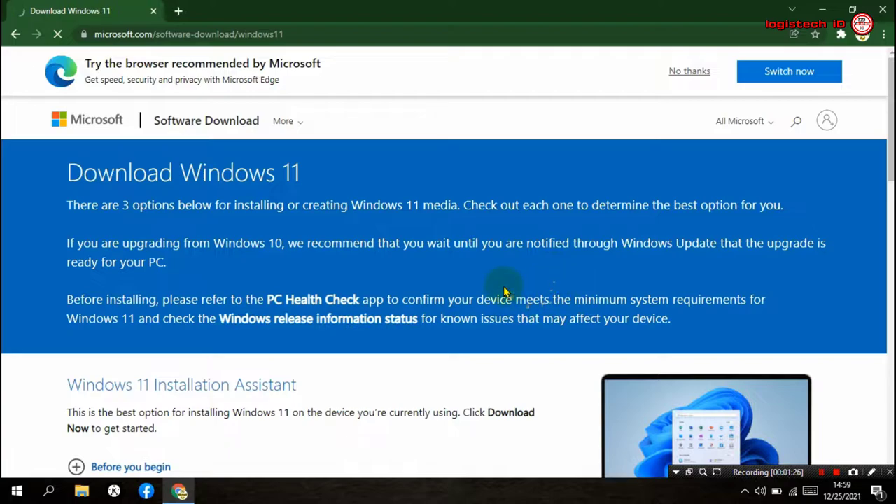
triple_click(645, 189)
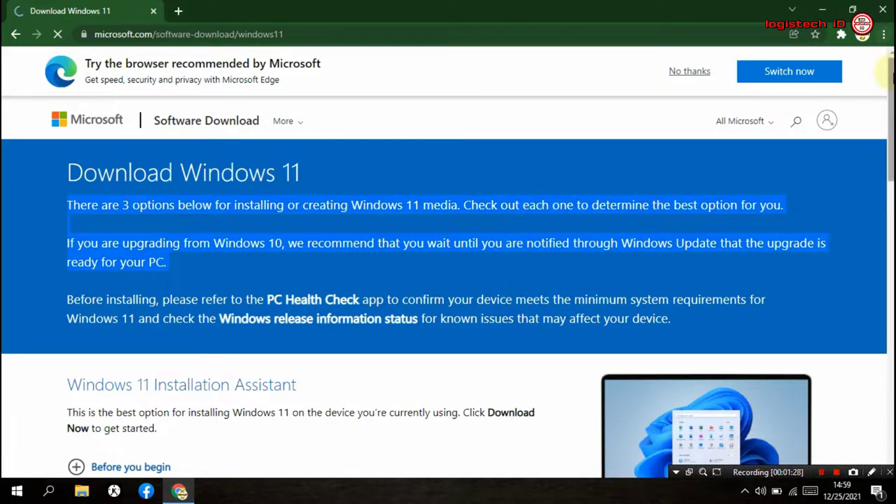
scroll(448, 266, down, 1)
scroll(448, 263, down, 4)
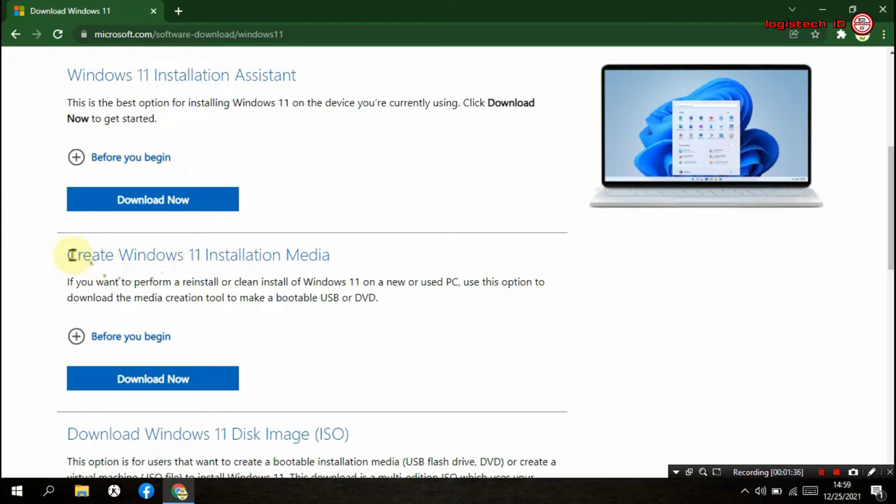
click(178, 385)
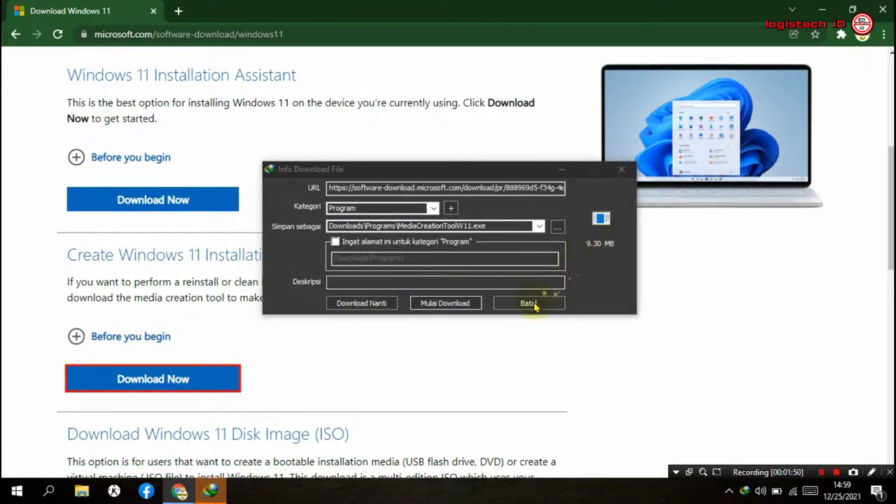
click(450, 310)
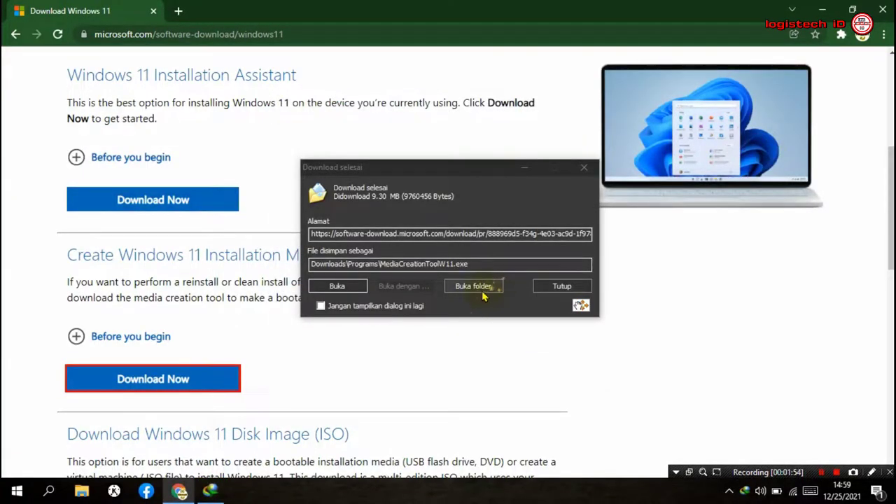
click(584, 167)
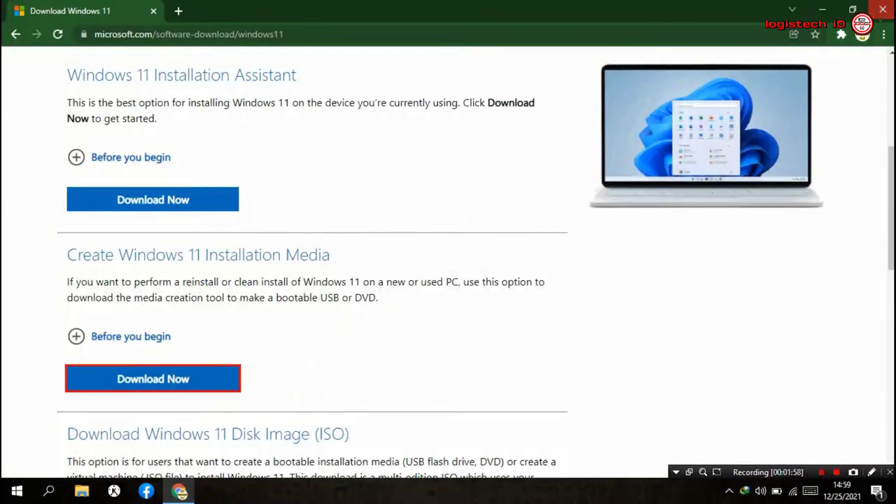
key(alt+F4)
Open the Programs folder inside Downloads in File Explorer.
click(82, 491)
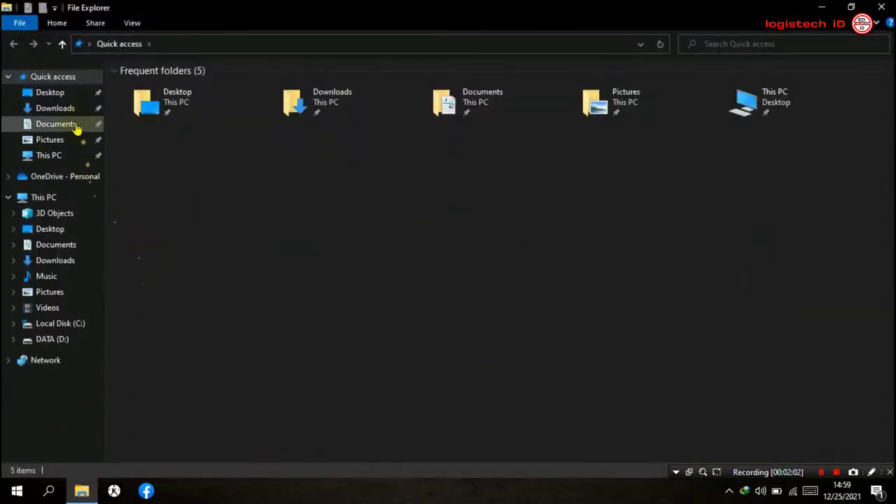
click(70, 110)
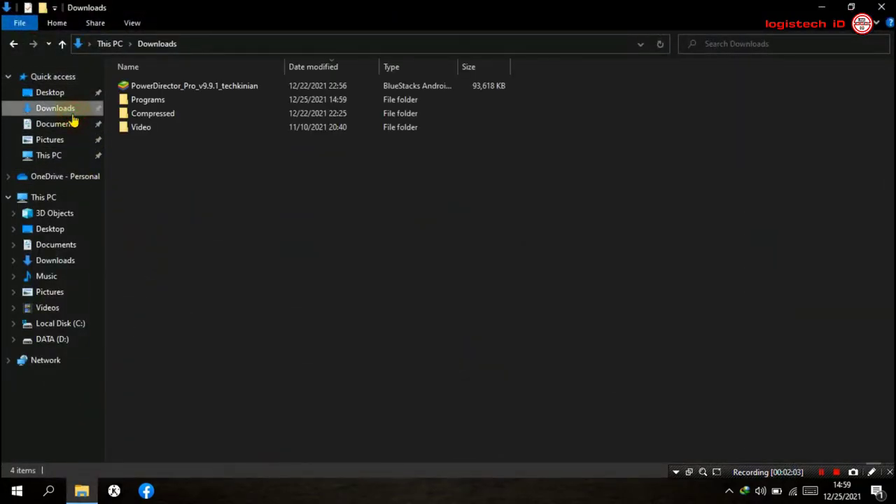
double_click(147, 100)
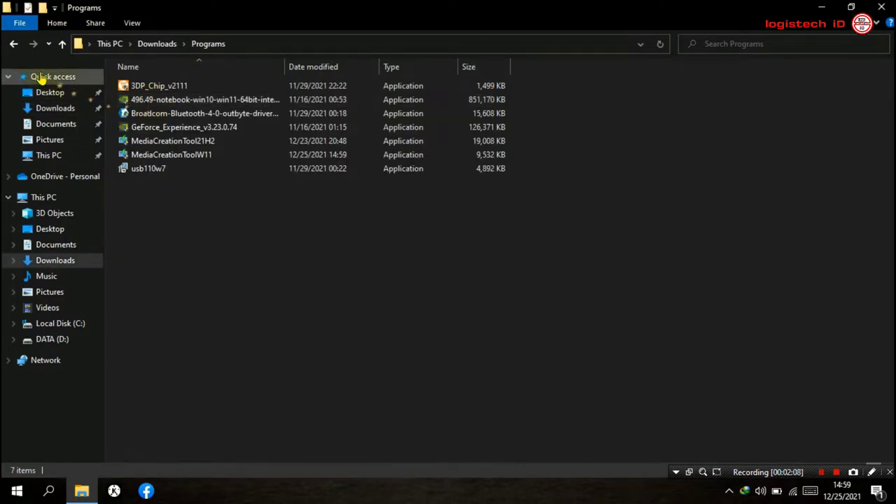
Delete the older MediaCreationTool21H2 application from the Programs folder.
click(188, 157)
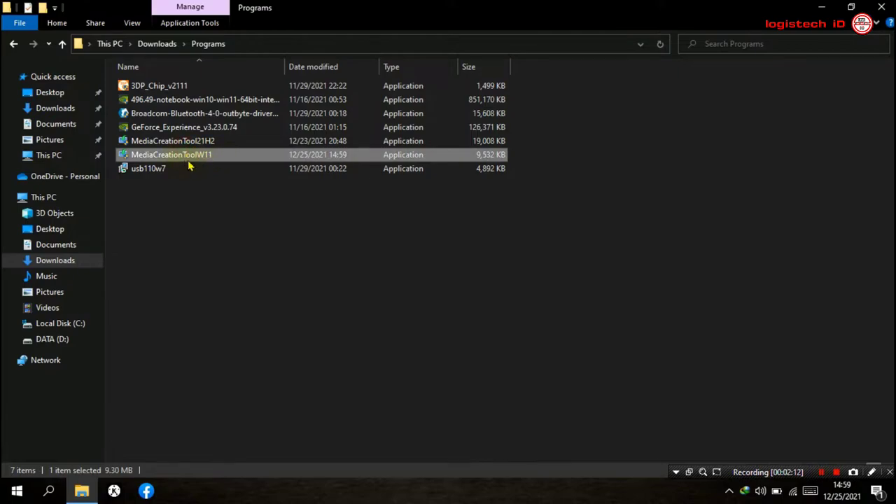
right_click(186, 141)
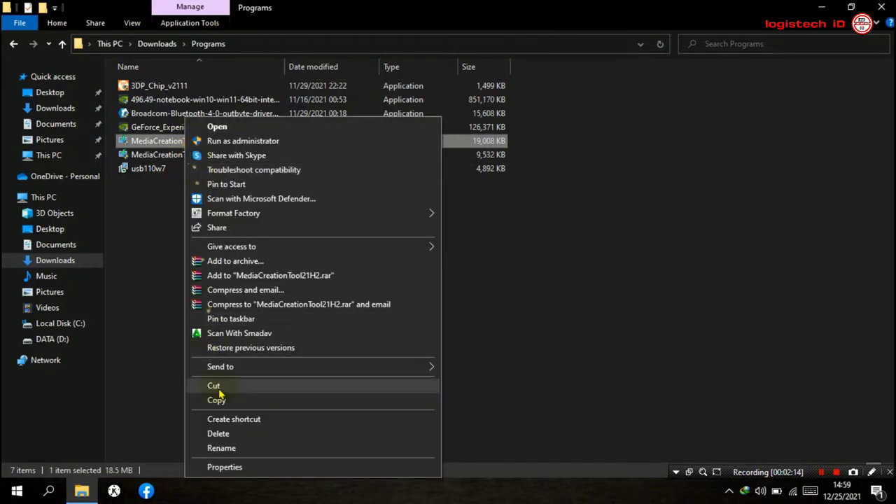
click(218, 433)
Run MediaCreationToolW11 as administrator and close the Programs folder window.
click(183, 143)
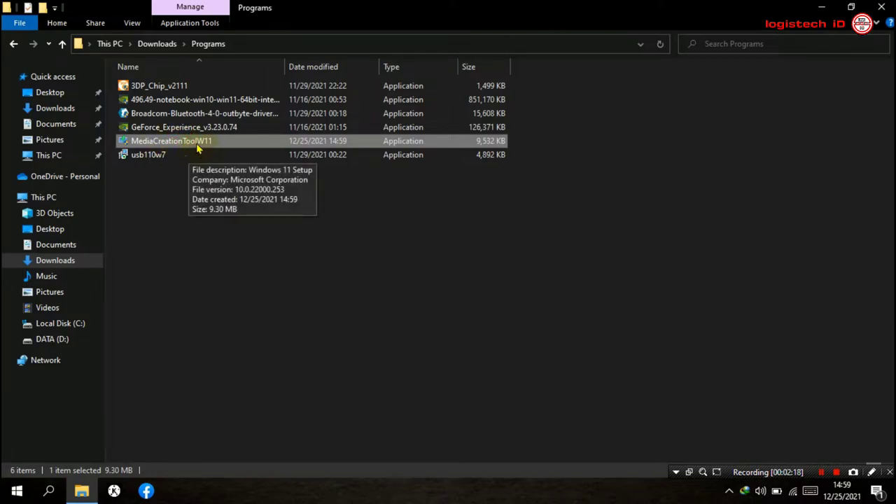
right_click(199, 143)
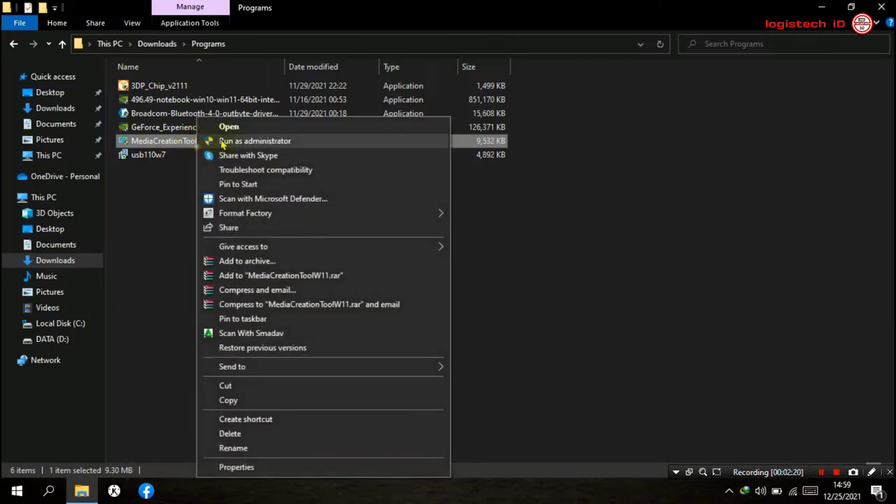
click(236, 142)
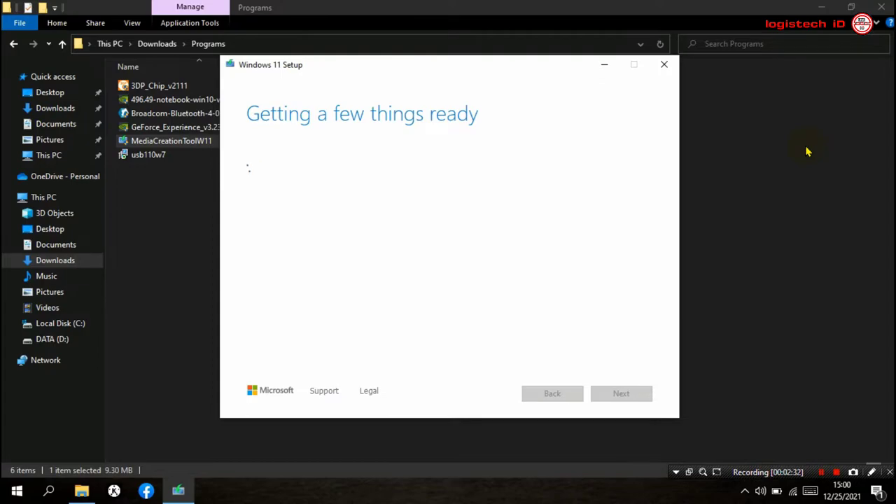
click(882, 8)
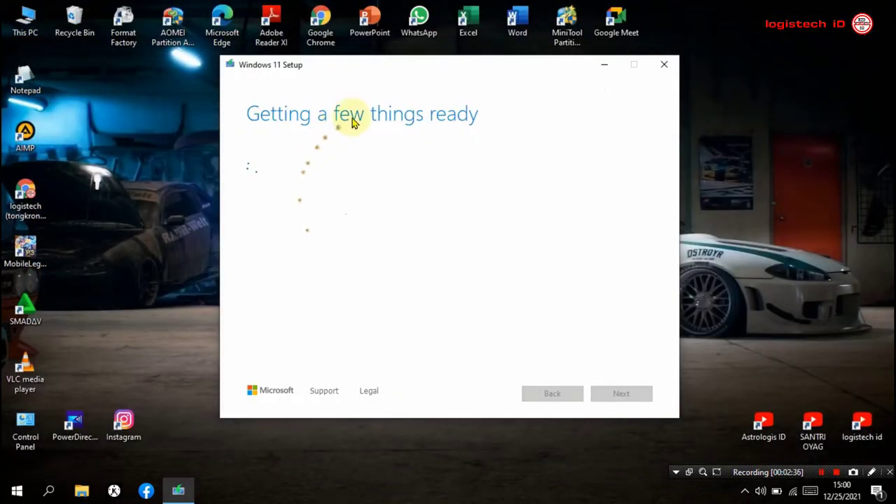
Move the Windows 11 Setup window lower on the desktop and accept the Microsoft Media Creation Tool license terms.
drag(444, 64, 426, 125)
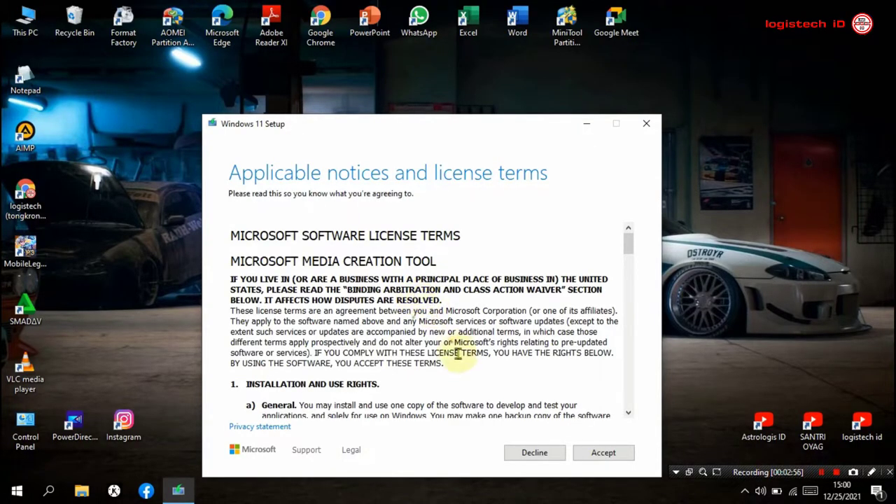
click(604, 454)
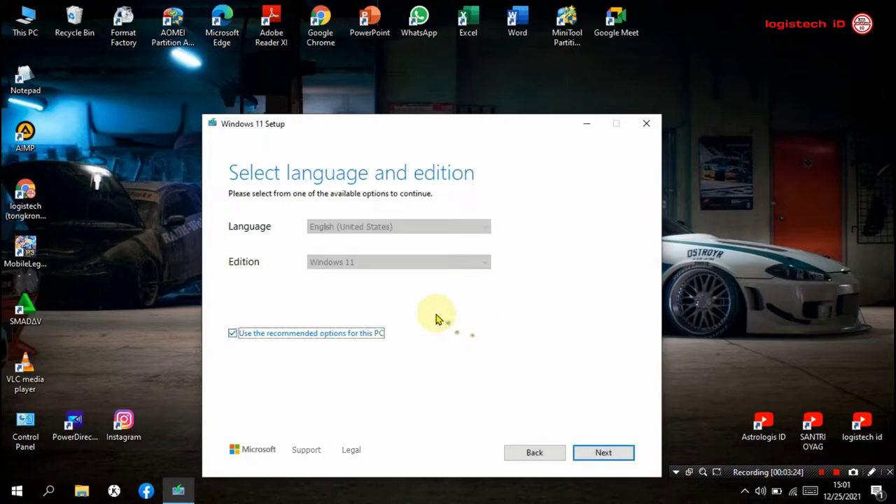
Disable the recommended options for this PC, choose English (United States) and the Windows 11 edition, and continue to the media choice.
click(233, 333)
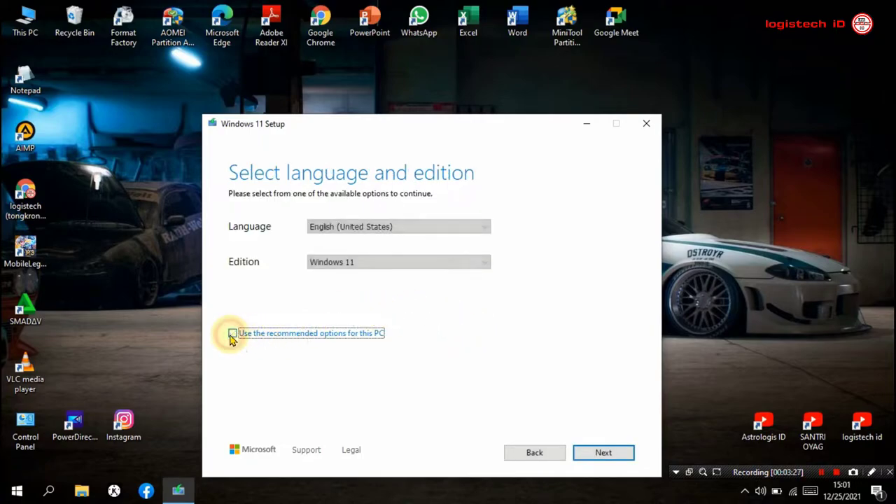
click(375, 226)
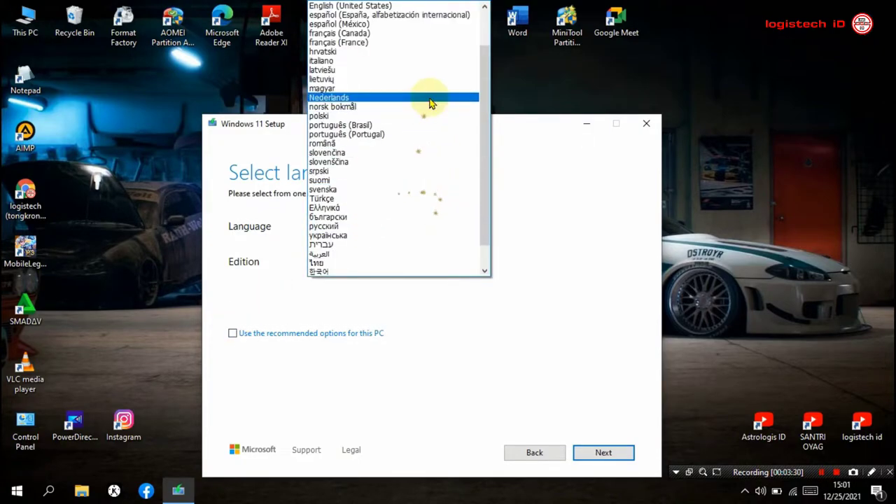
click(385, 7)
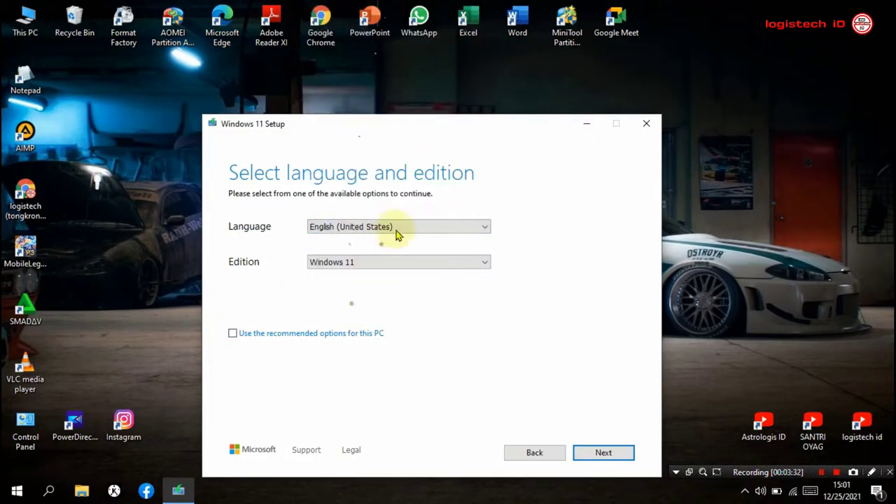
click(402, 263)
click(403, 269)
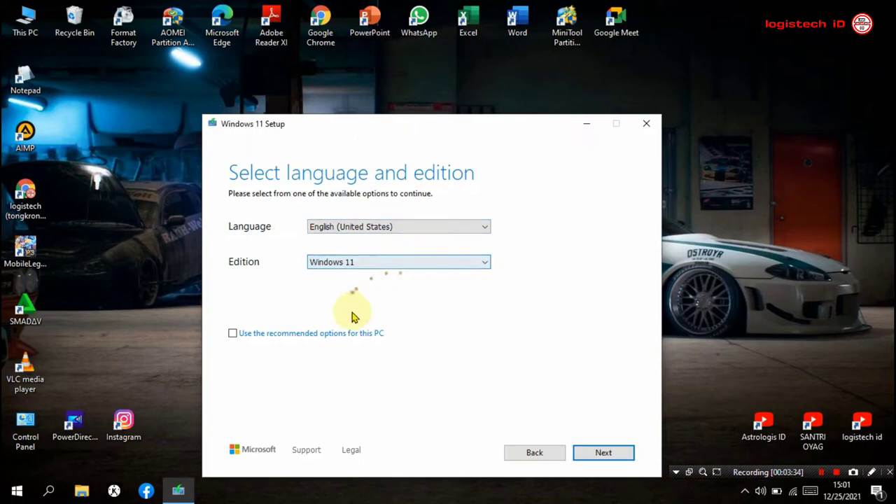
click(600, 461)
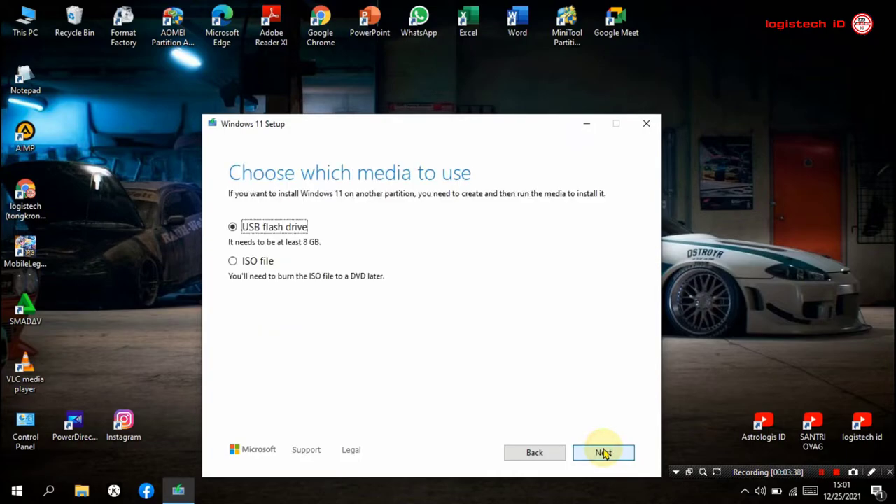
Choose ISO file as the media, save it as "Windows 11" in the Music folder, and finish the setup once the file is created.
click(233, 262)
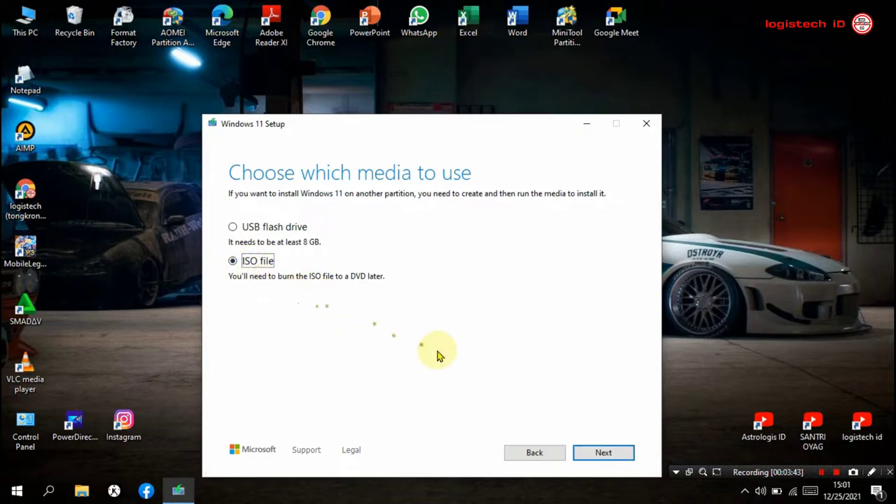
click(599, 454)
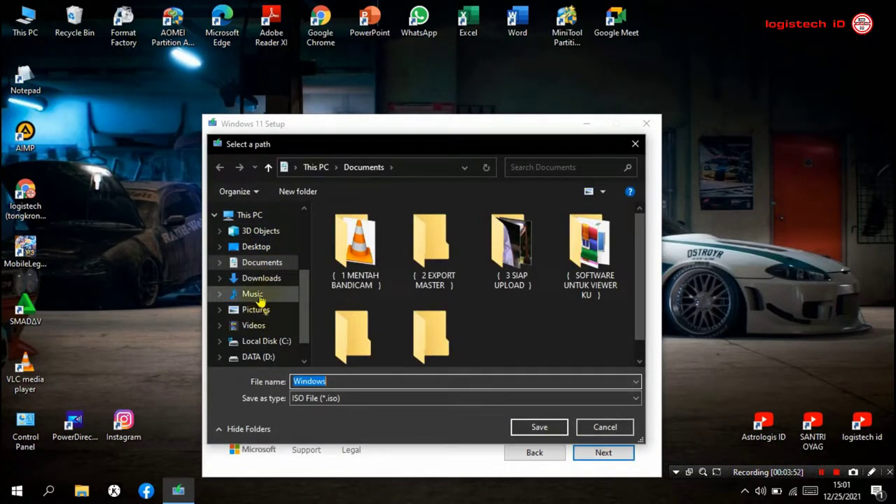
click(258, 297)
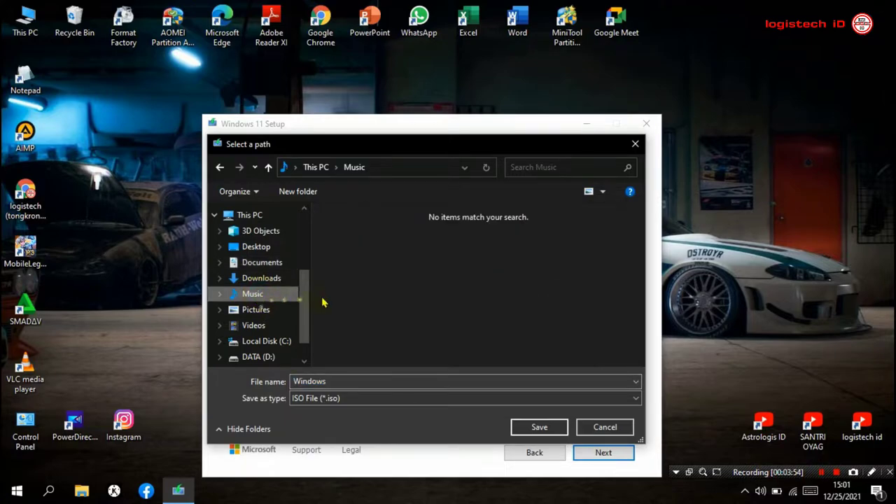
double_click(329, 380)
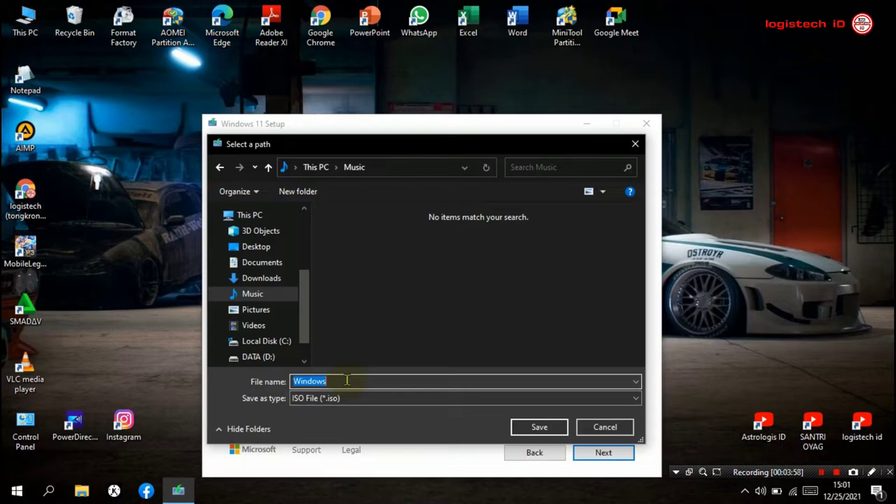
click(347, 381)
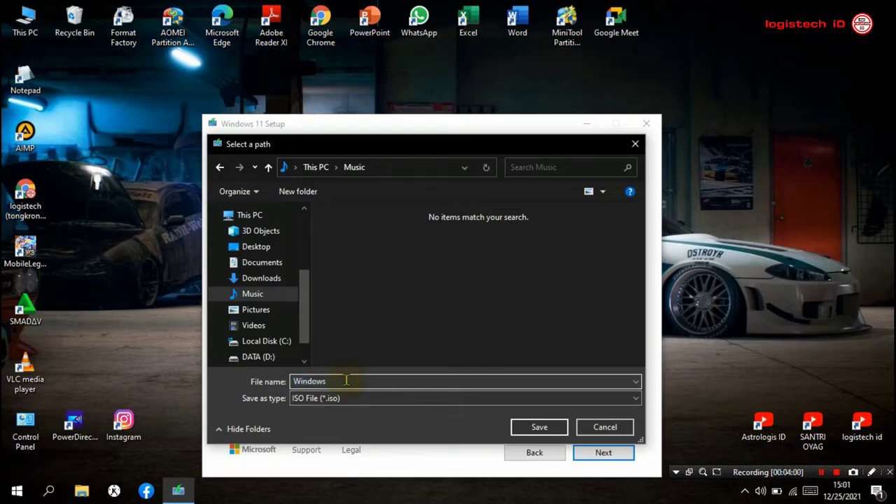
text(11)
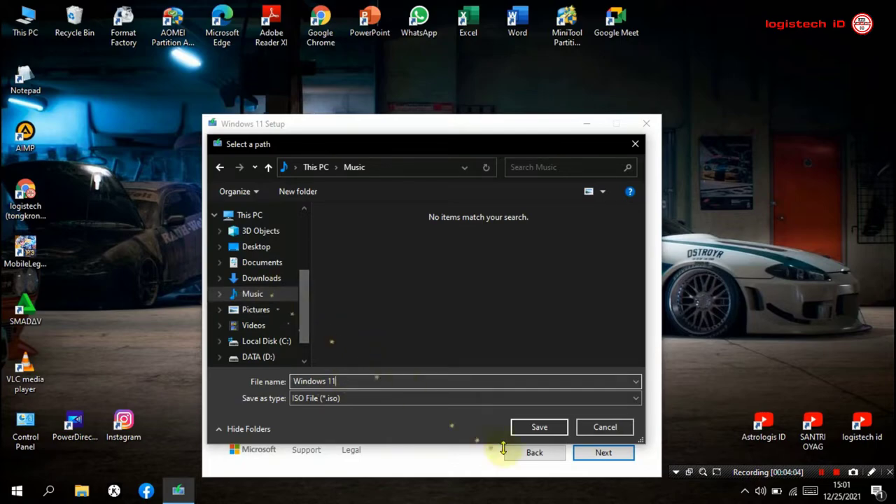
click(539, 434)
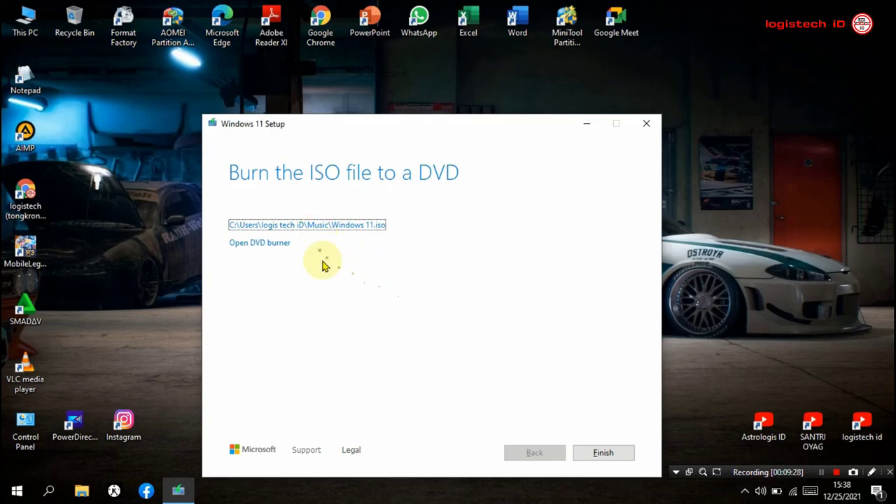
click(604, 453)
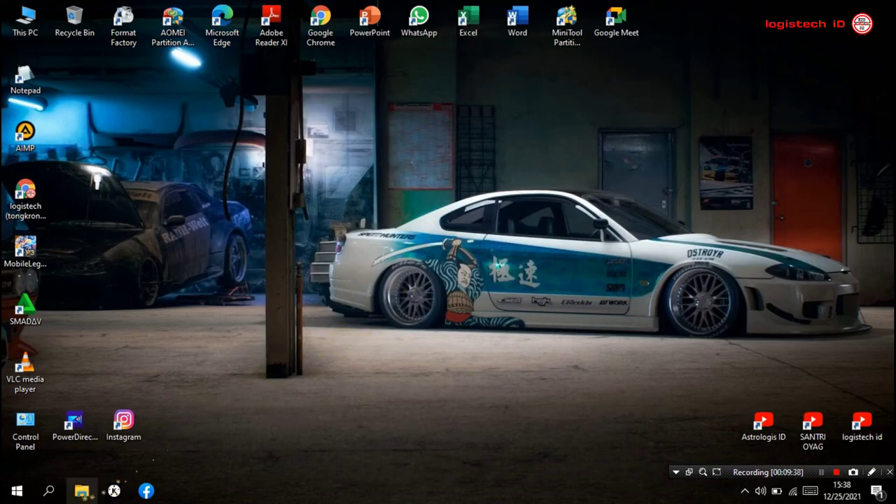
Check the saved Windows 11 disc image in the Music folder using File Explorer and close the window.
click(81, 491)
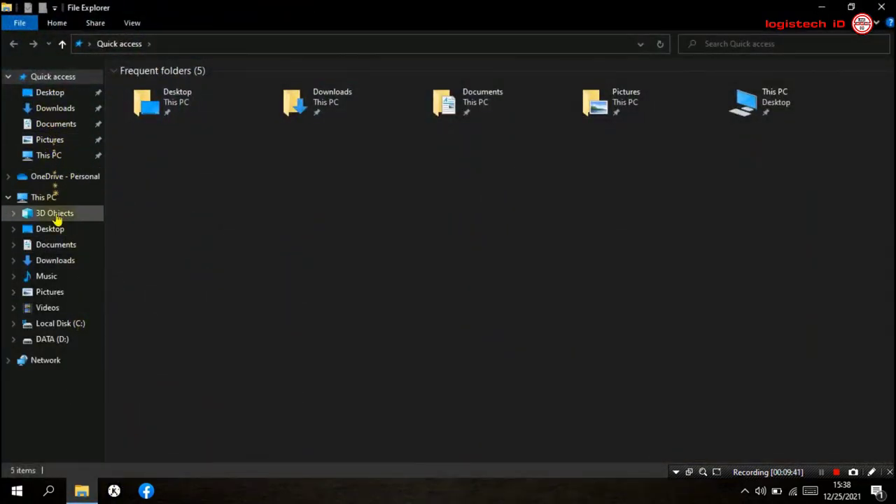
click(62, 280)
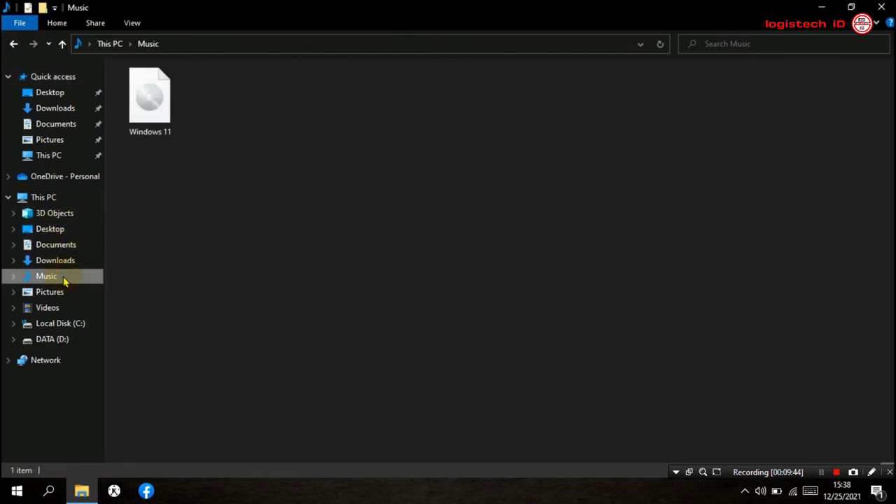
click(149, 104)
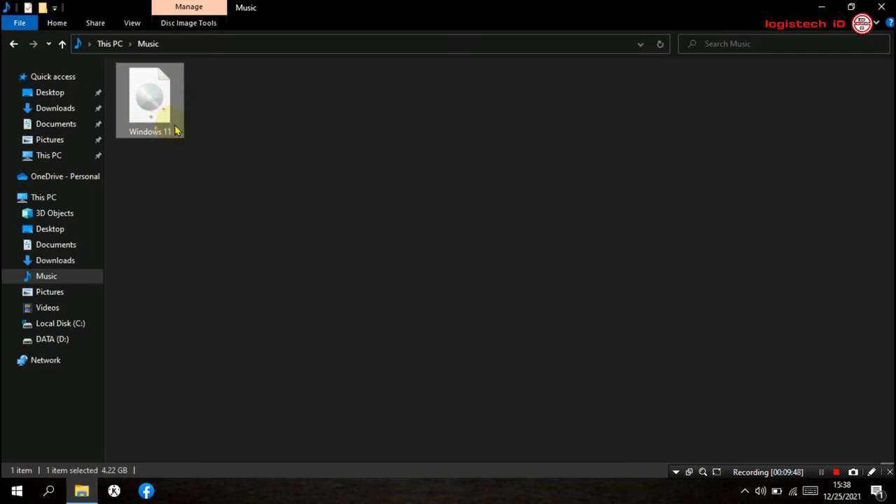
right_click(191, 157)
click(226, 214)
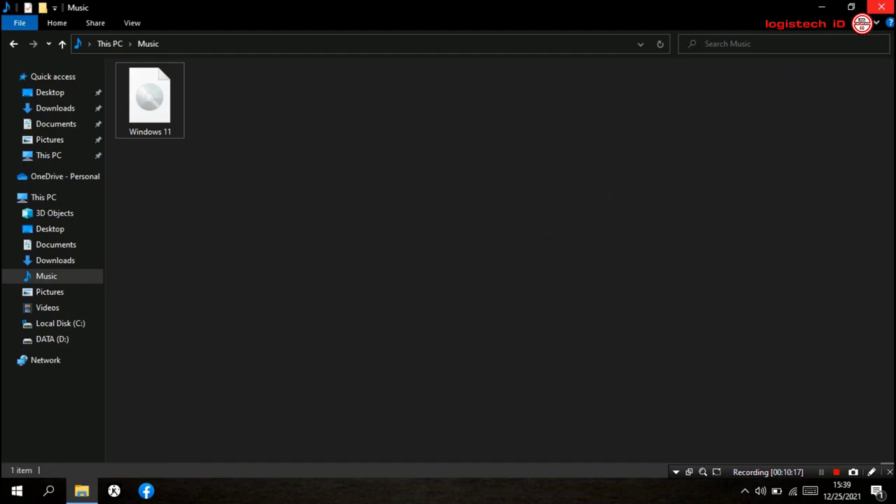
click(881, 7)
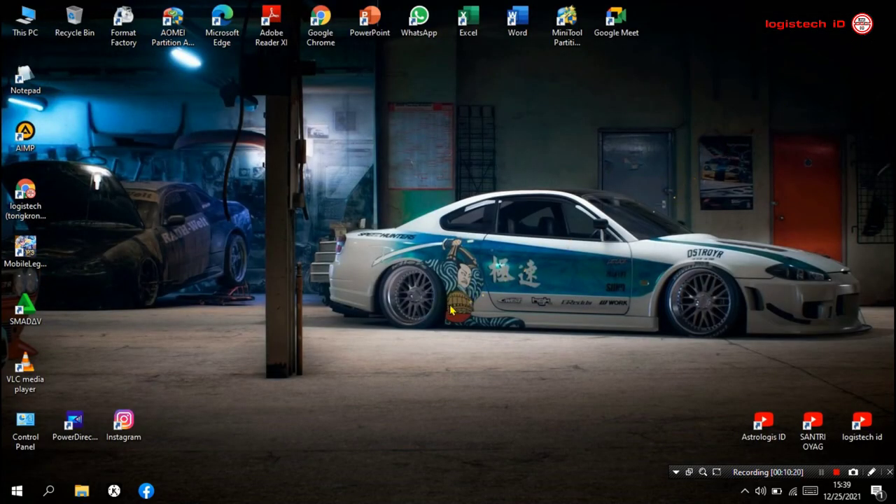